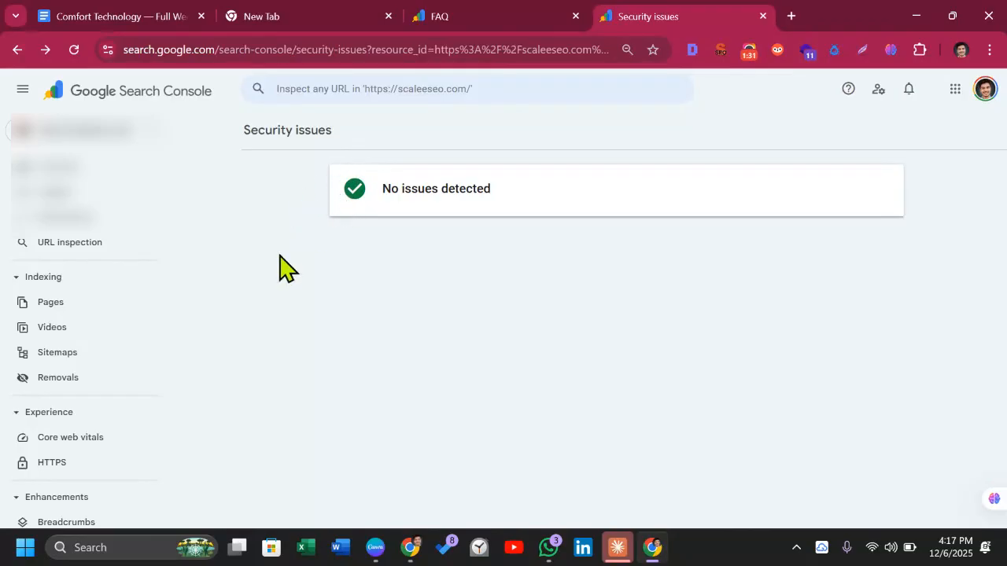
- Start adding a new property in Search Console, using the URL prefix property type
left_click(79, 130)
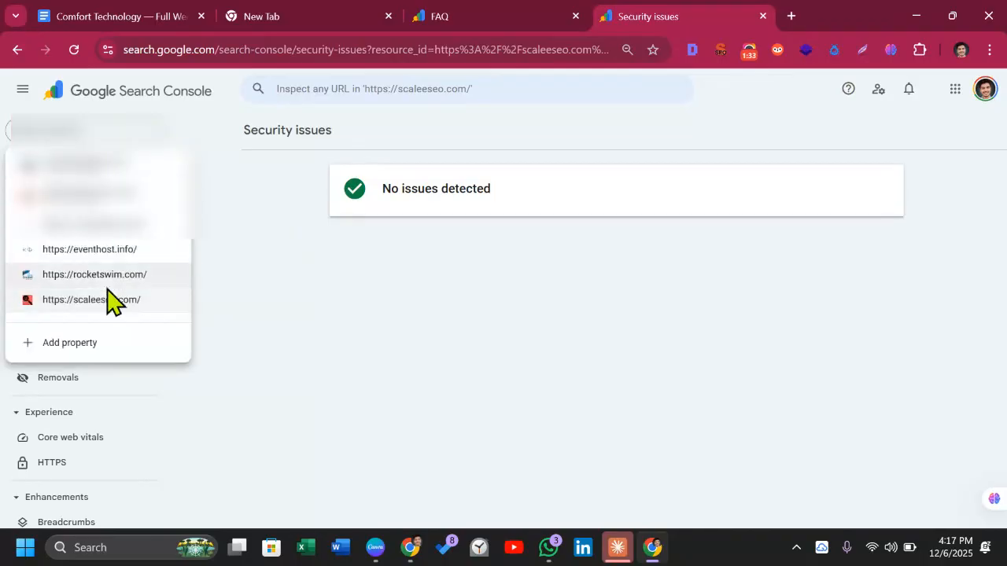
left_click(91, 351)
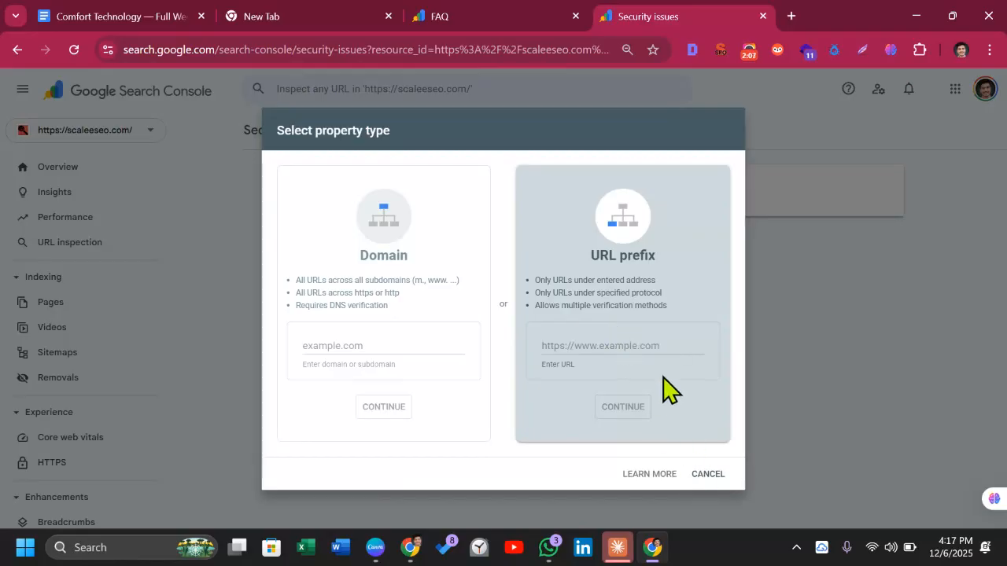
left_click(631, 344)
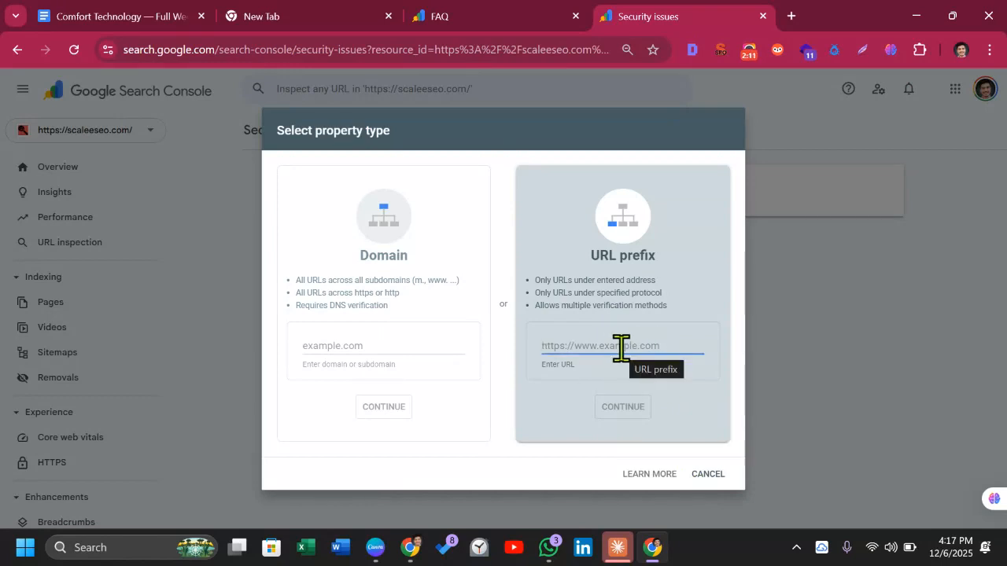
left_click(409, 547)
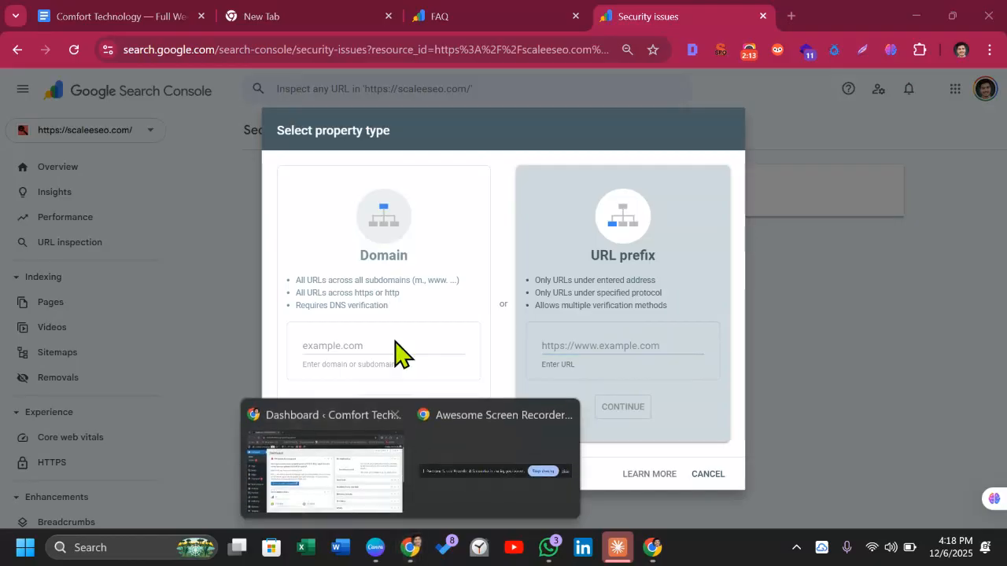
left_click(395, 476)
left_click_drag(256, 49, 108, 74)
key("ctrl+c")
left_click(650, 550)
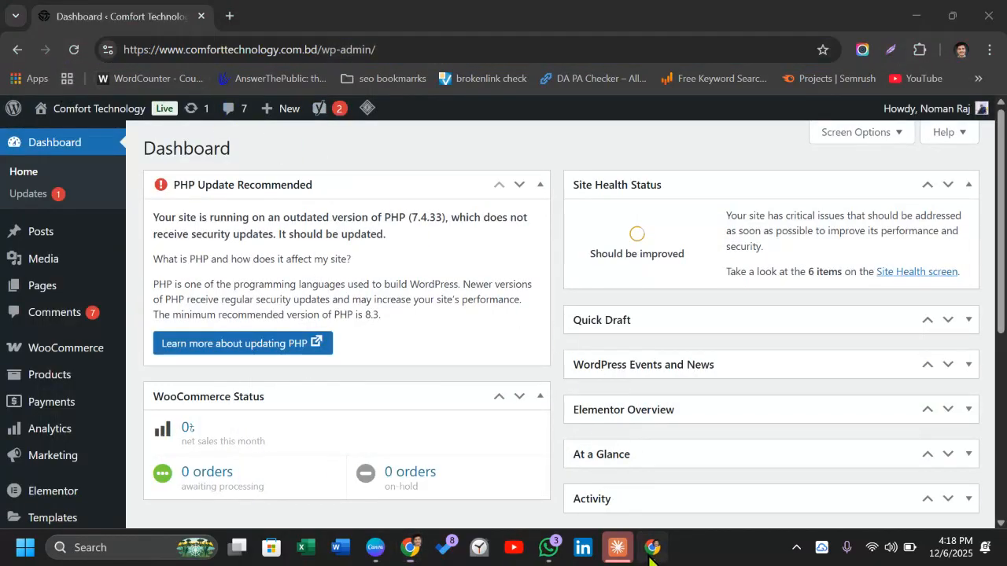
left_click(607, 344)
key("ctrl+v")
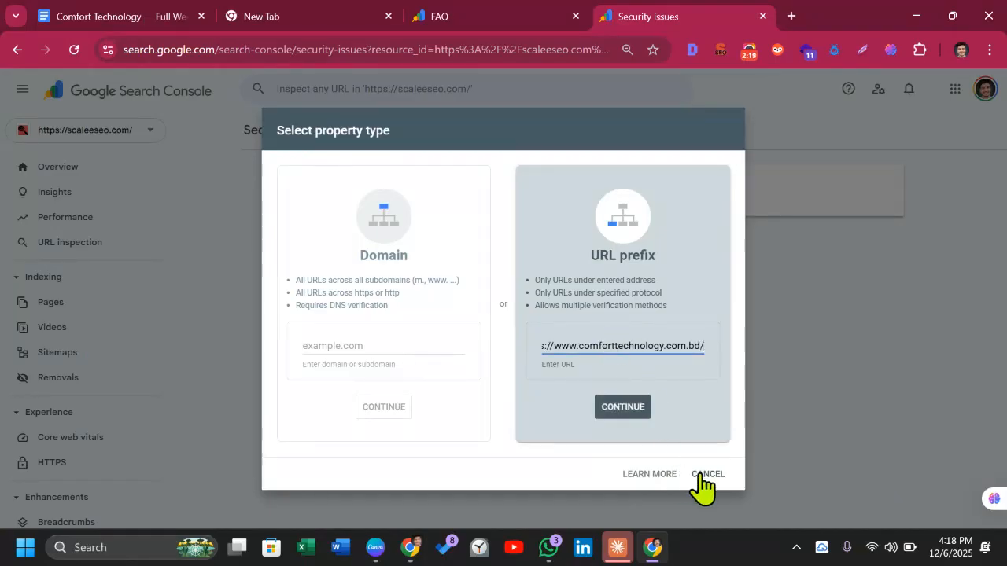
left_click(702, 475)
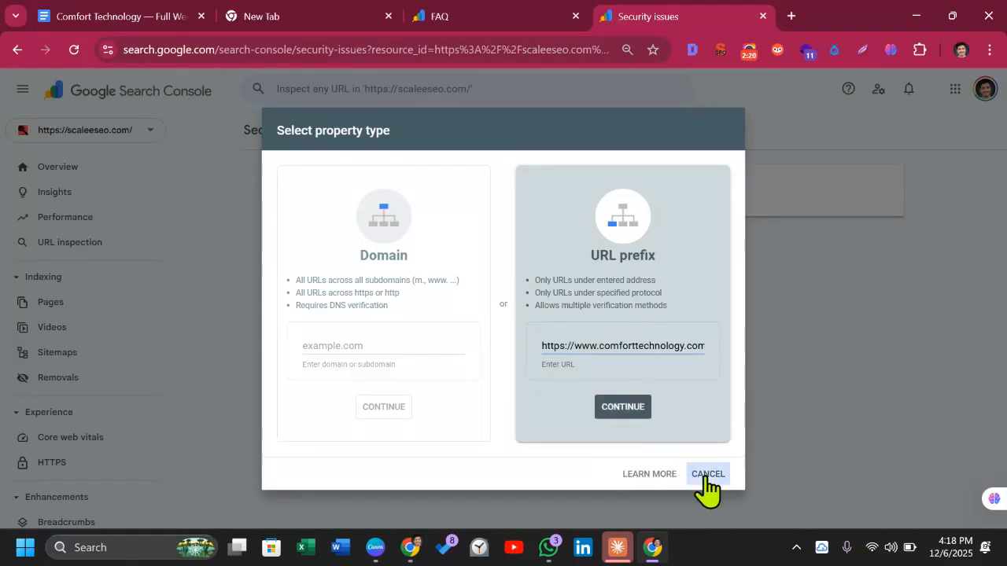
left_click(635, 420)
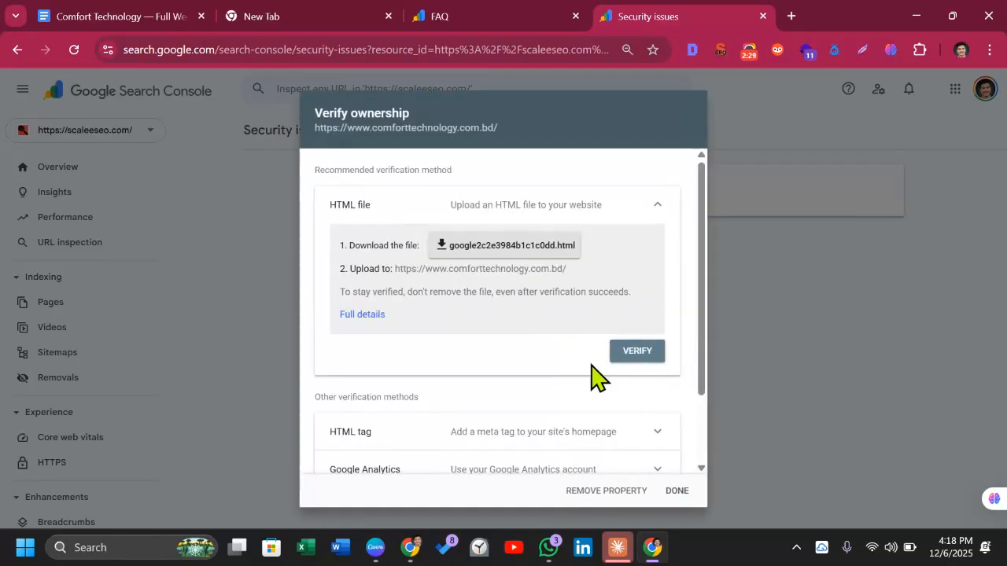
- Review the available ownership verification methods, from the recommended HTML file to the domain name provider option
scroll(582, 364, "down", 1)
scroll(535, 401, "up", 1)
scroll(535, 385, "up", 1)
scroll(487, 350, "down", 1)
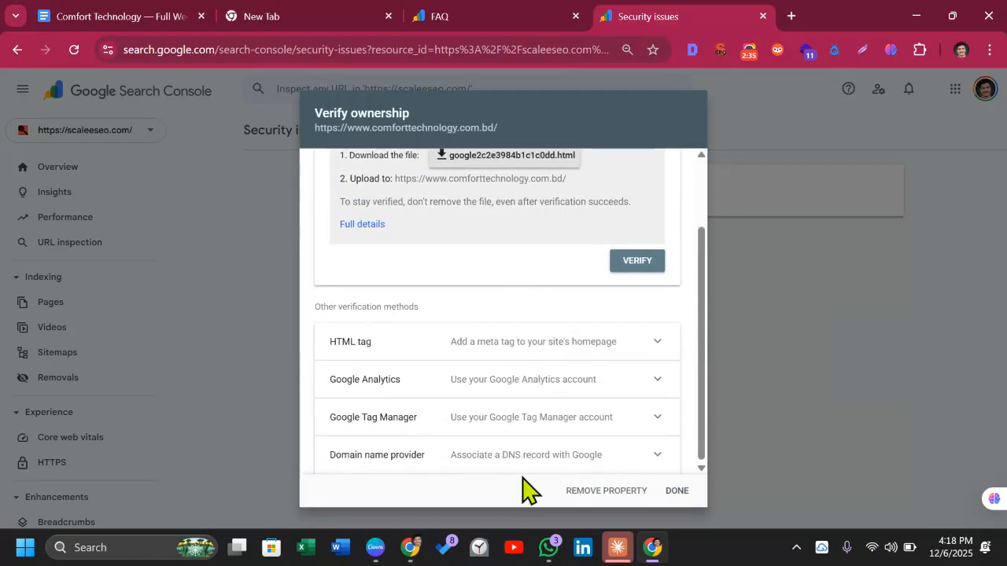
scroll(527, 420, "up", 1)
scroll(511, 397, "down", 1)
scroll(484, 394, "up", 1)
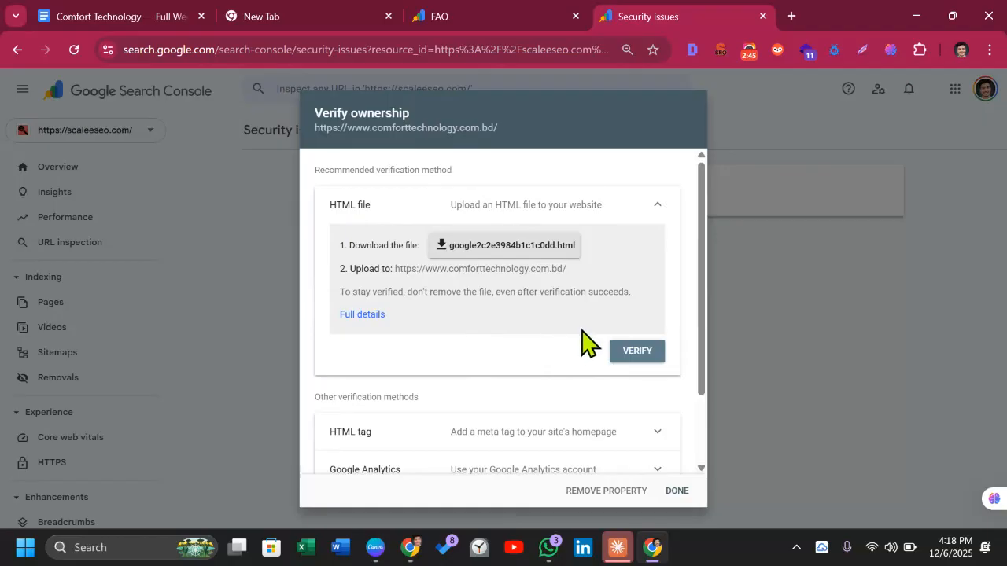
scroll(512, 365, "down", 2)
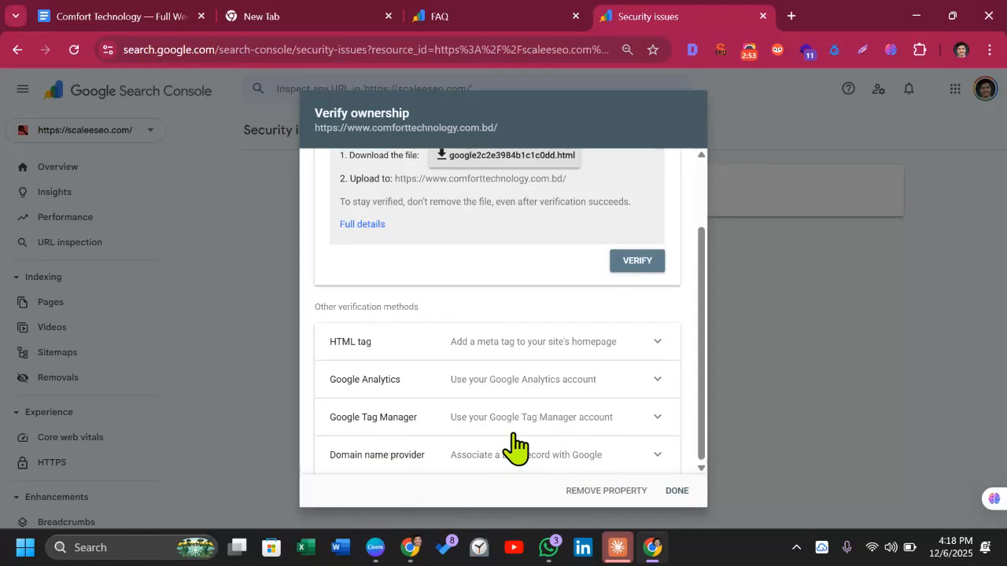
scroll(514, 446, "up", 1)
scroll(551, 378, "down", 1)
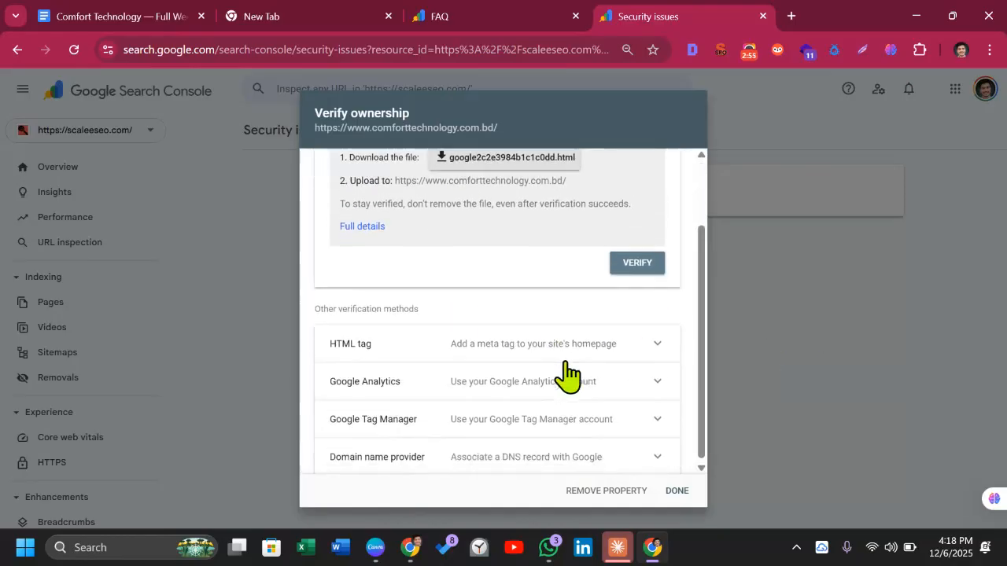
scroll(582, 358, "up", 1)
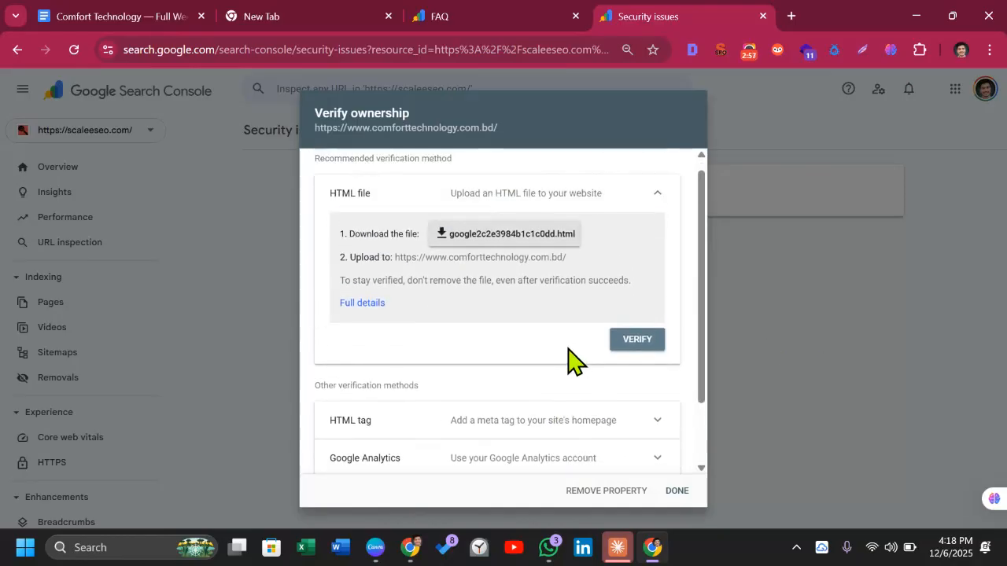
- Expand the HTML tag verification method and copy its google-site-verification meta tag
scroll(569, 349, "down", 1)
left_click(655, 343)
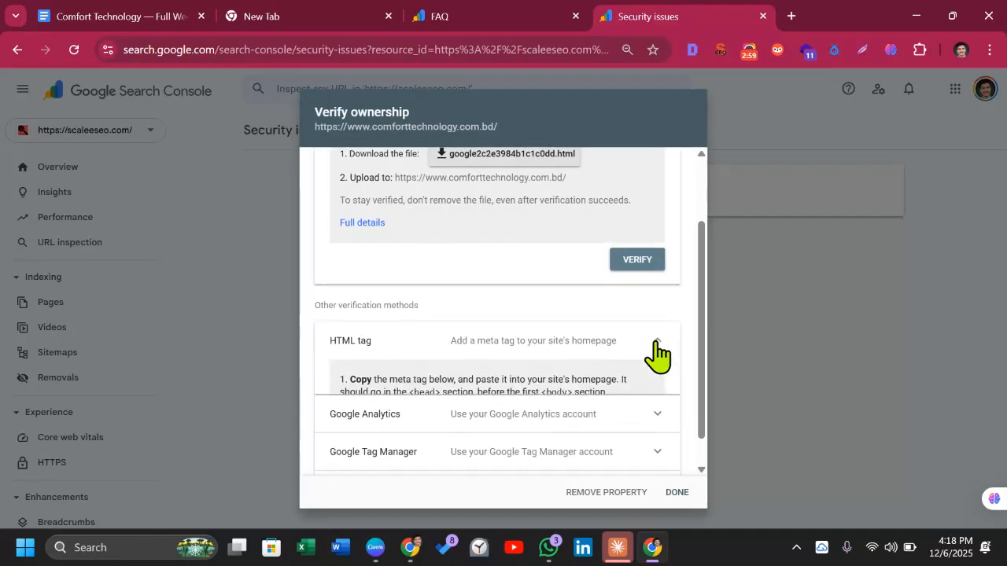
scroll(549, 393, "down", 3)
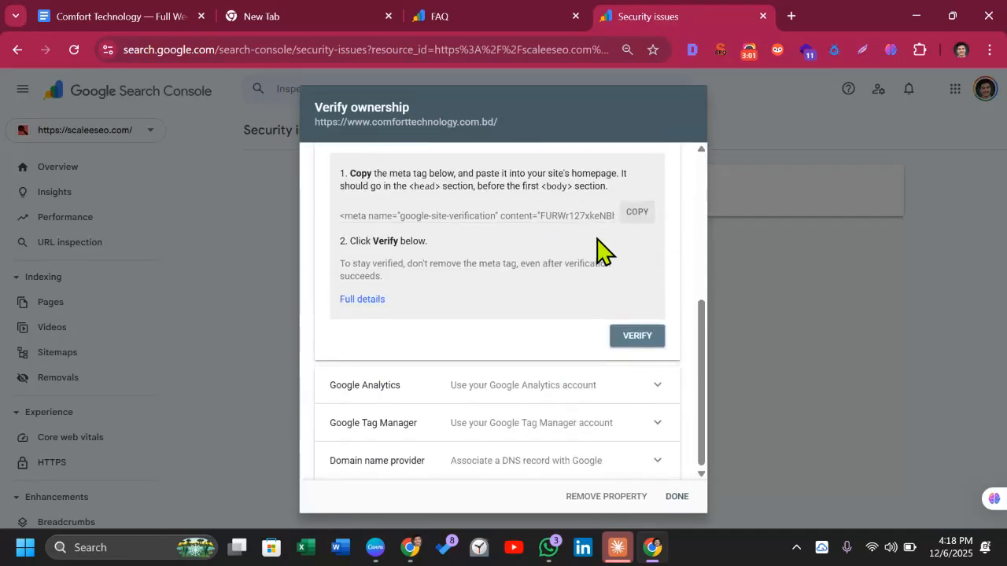
left_click(639, 215)
left_click(639, 218)
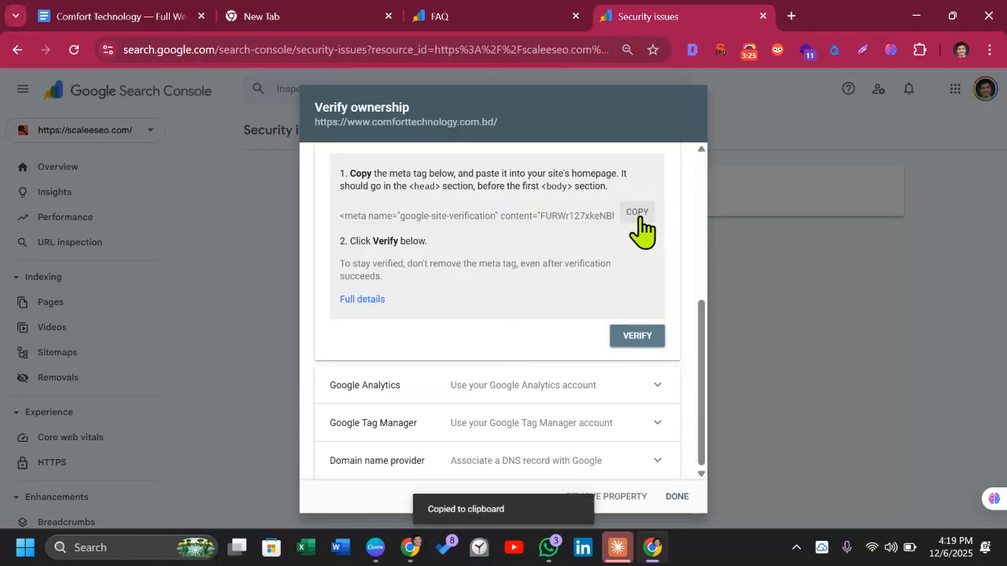
- Switch to the WordPress admin window and open the Theme File Editor in a new browser tab
mouse_move(393, 532)
left_click(359, 483)
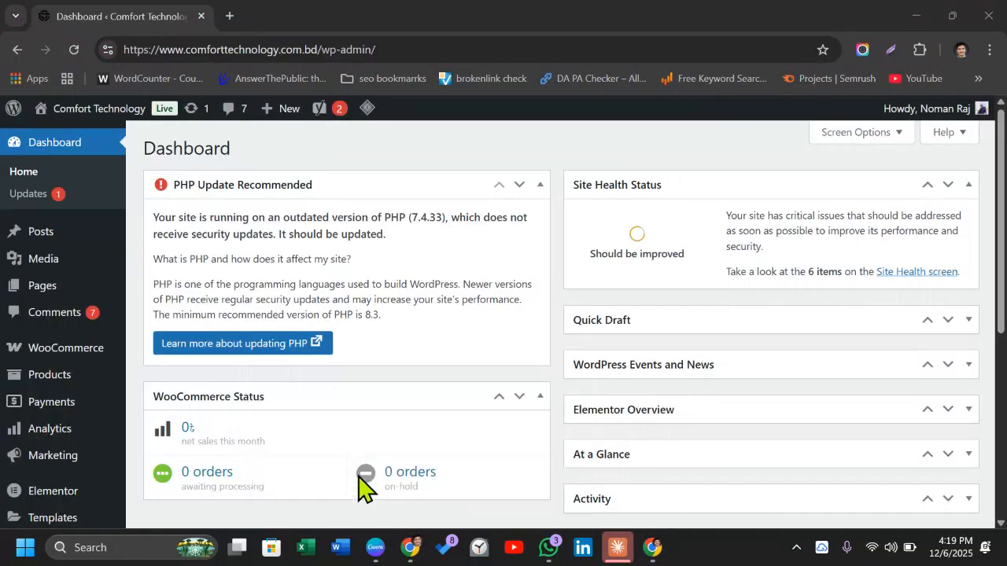
scroll(298, 369, "down", 3)
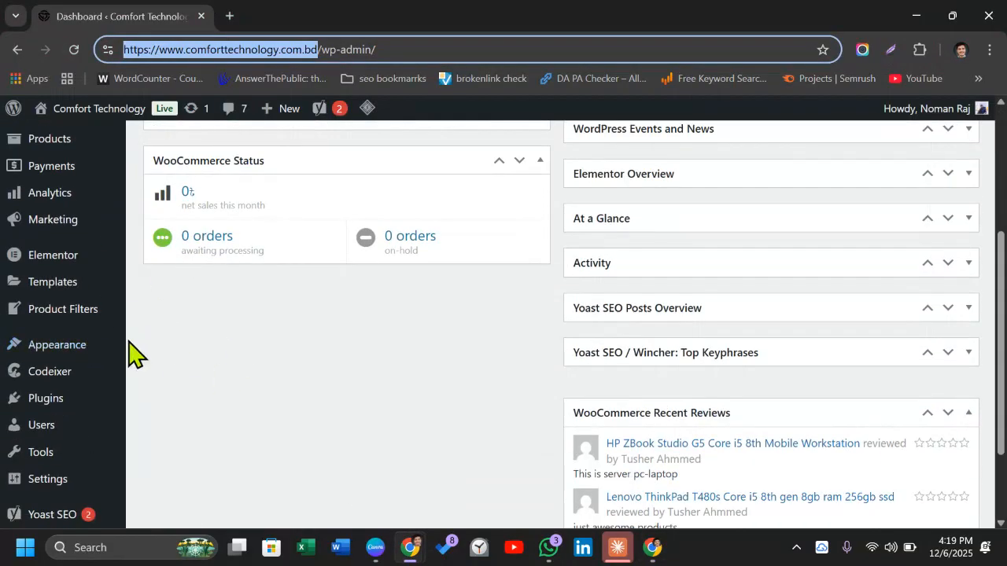
mouse_move(73, 318)
scroll(73, 319, "down", 2)
mouse_move(81, 238)
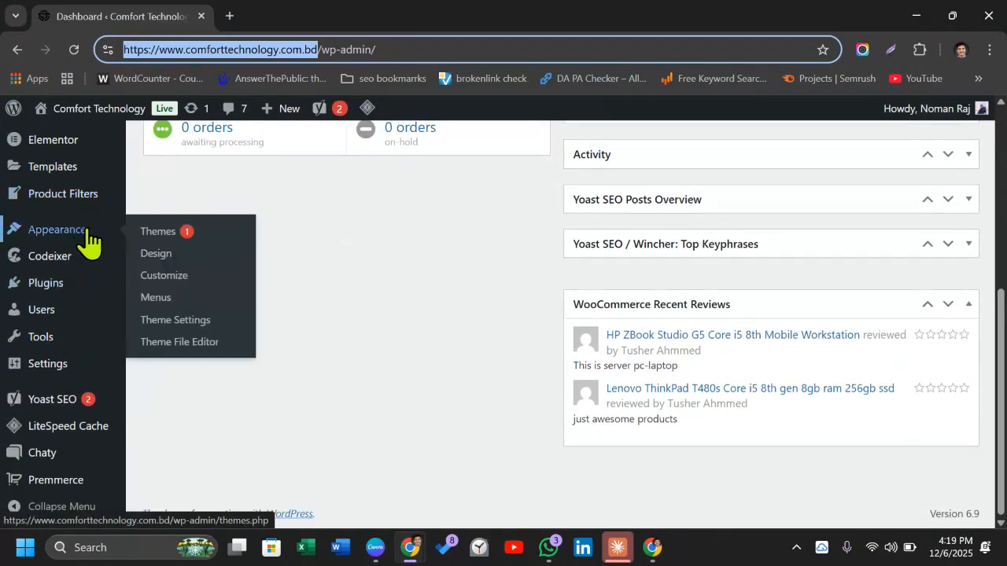
right_click(173, 342)
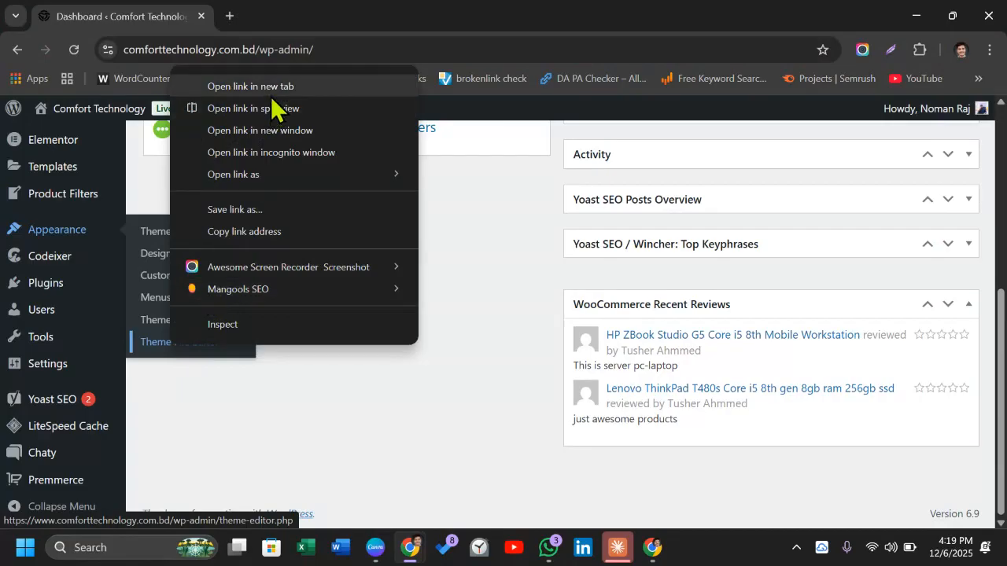
left_click(271, 107)
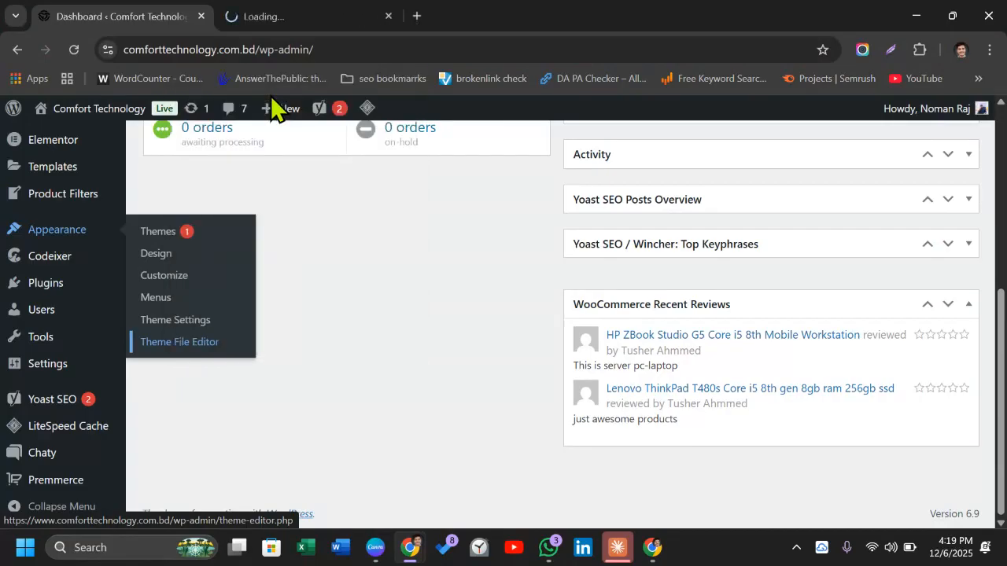
left_click(288, 25)
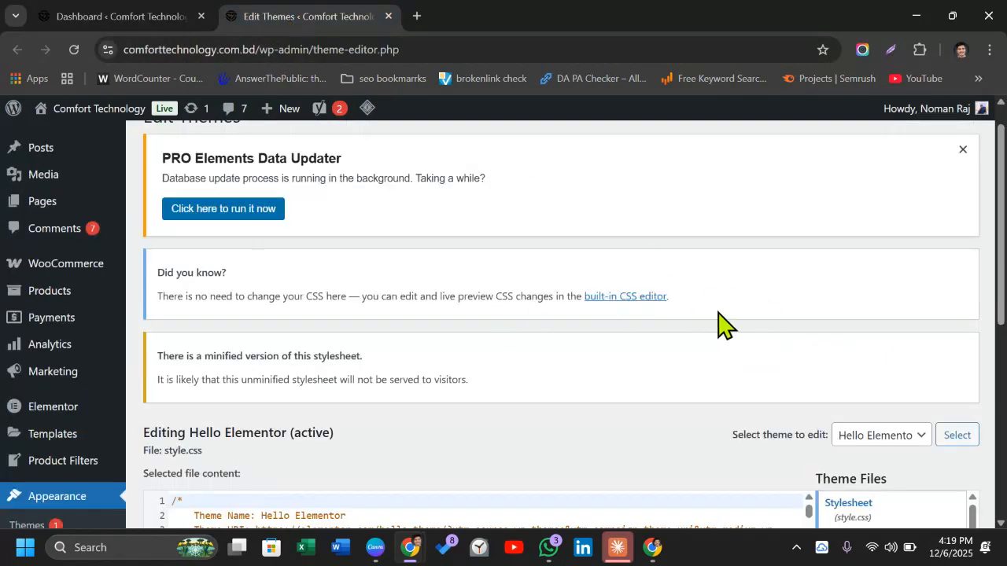
- Open the Theme Header file (header.php) of the Hello Elementor theme for editing
scroll(818, 268, "down", 3)
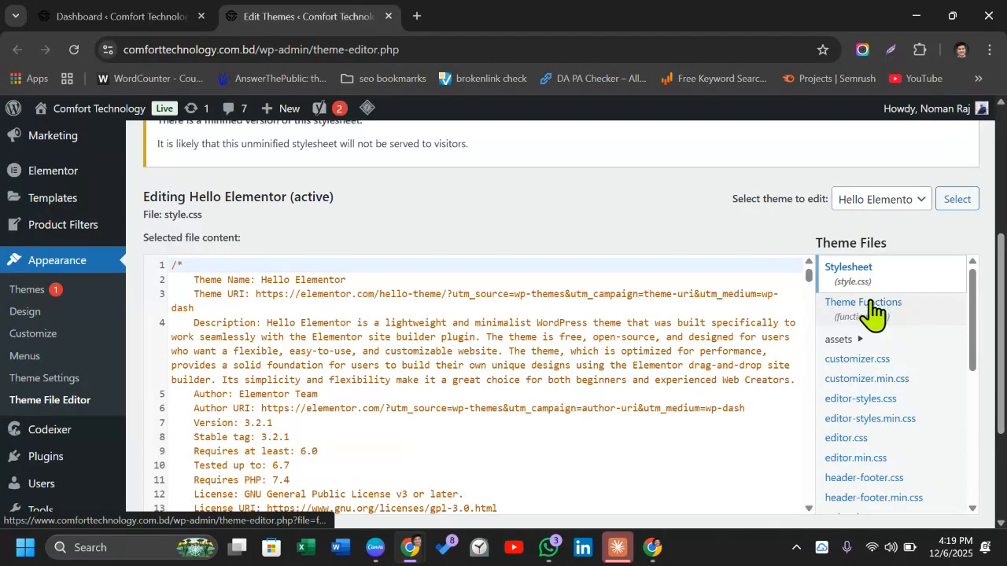
scroll(865, 314, "down", 6)
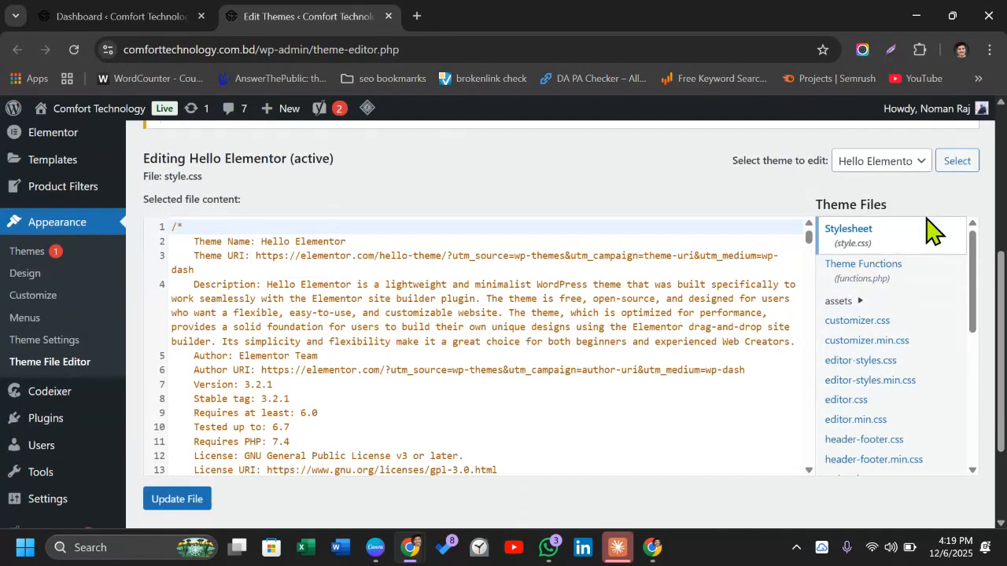
scroll(794, 472, "up", 1)
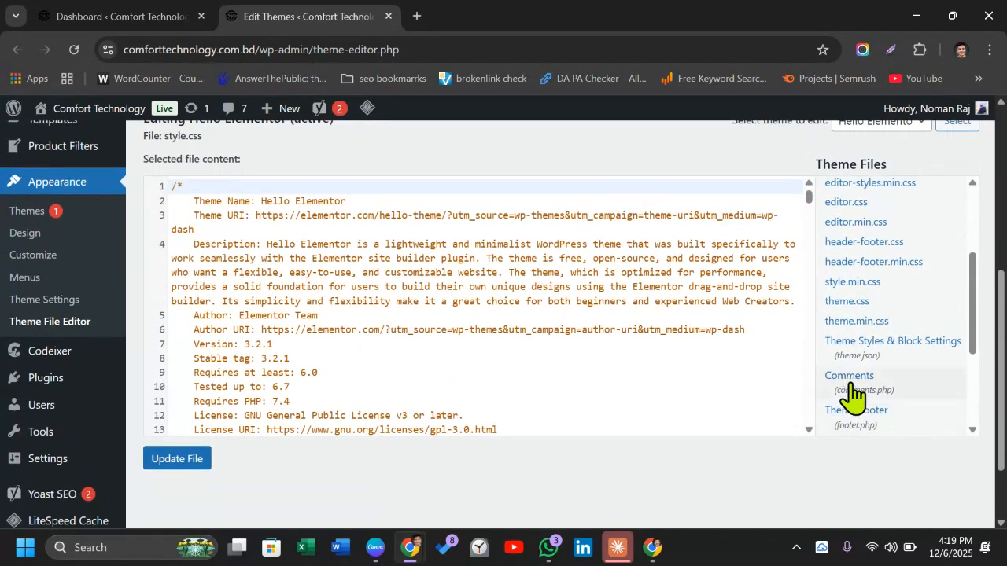
scroll(854, 393, "down", 2)
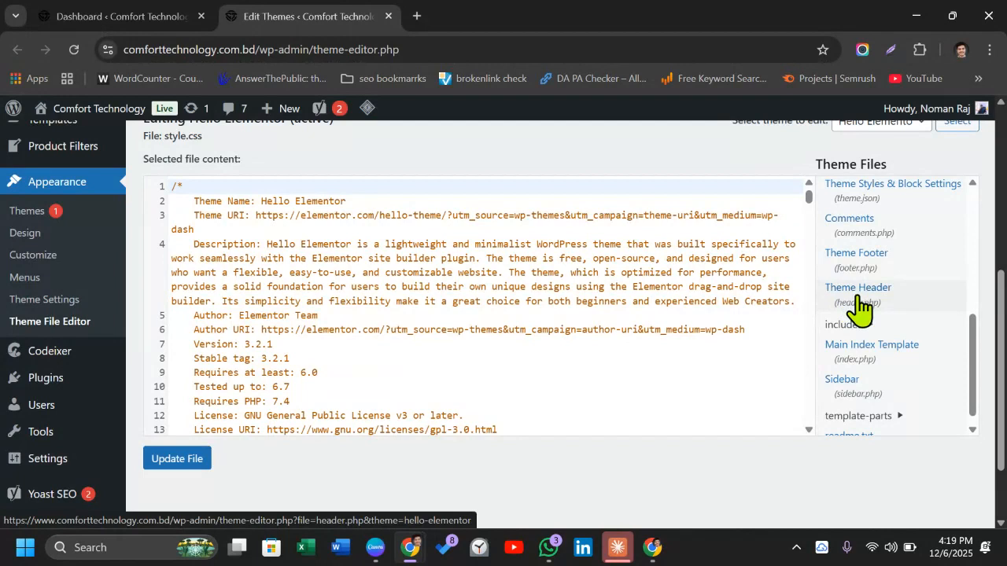
scroll(857, 311, "up", 3)
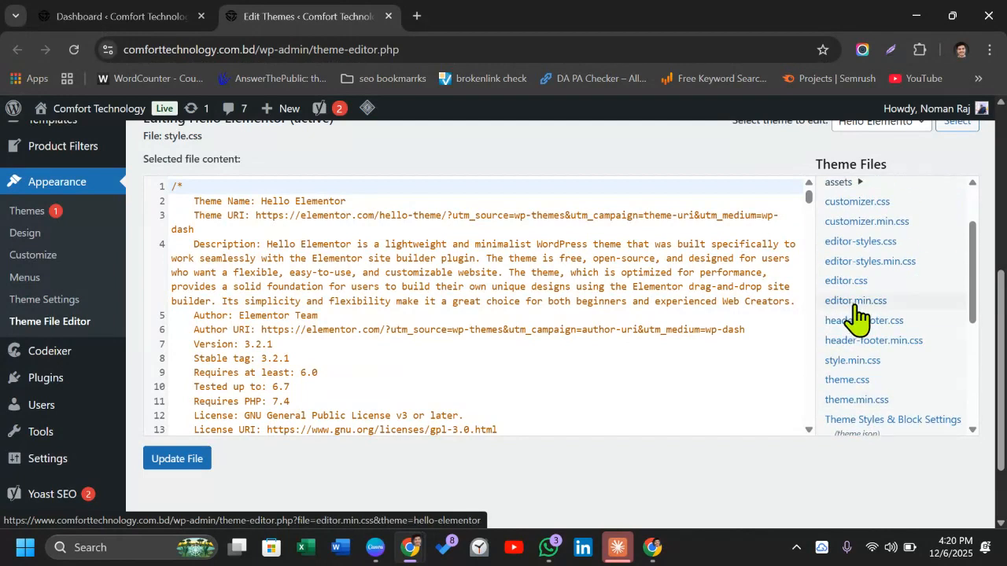
scroll(873, 318, "down", 2)
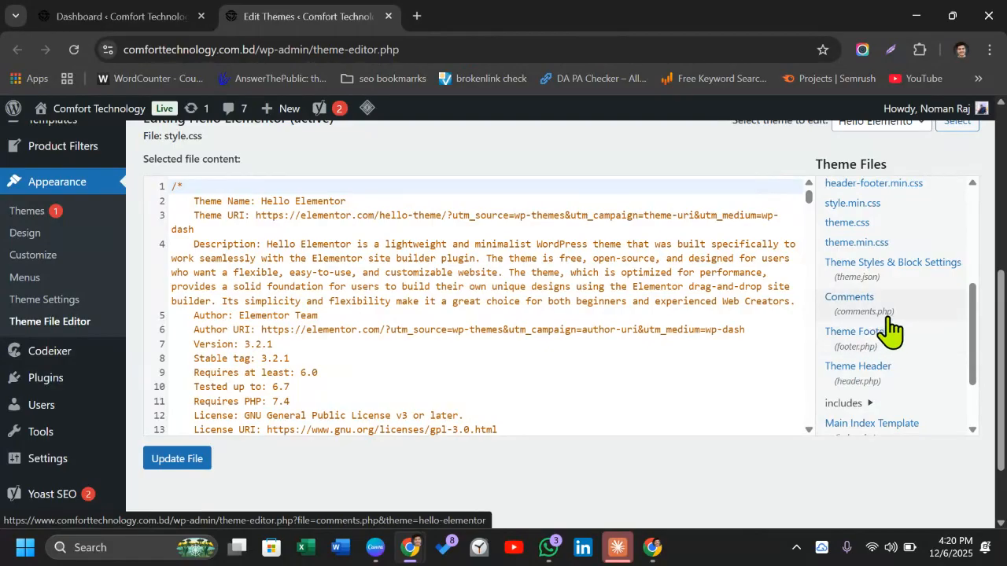
left_click(865, 382)
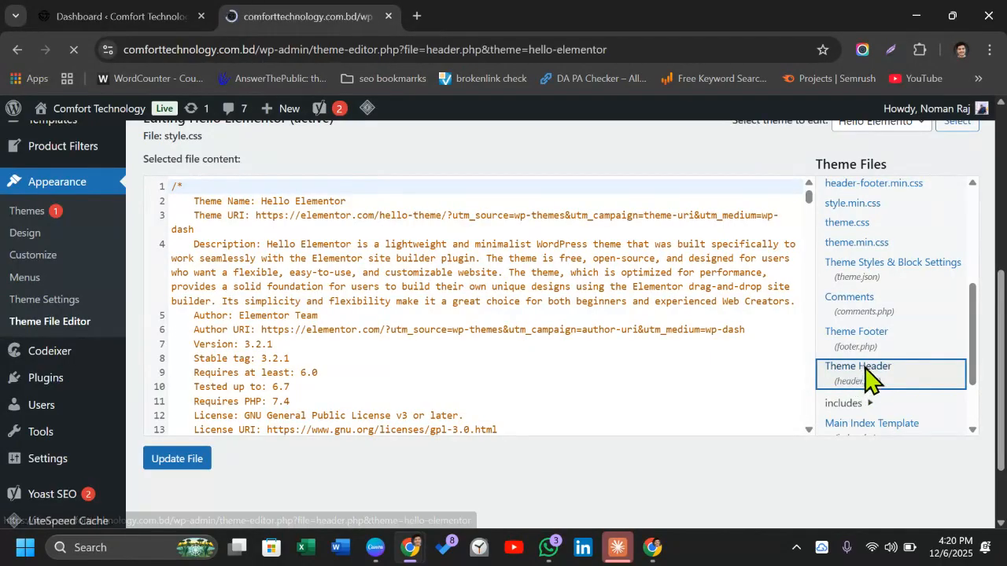
- Paste the site verification meta tag on a new line after wp_head() inside the head section of header.php, and update the file
scroll(523, 350, "down", 3)
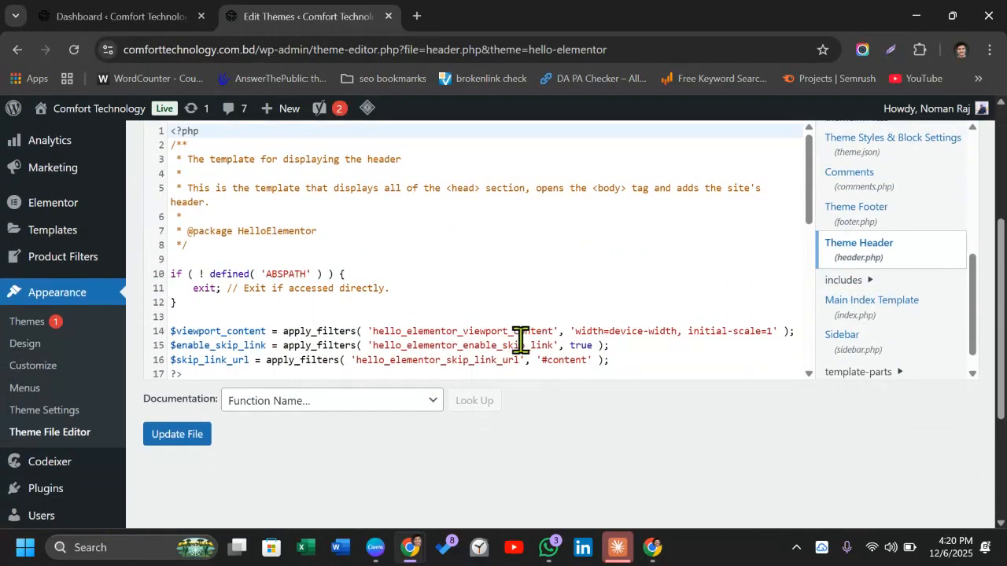
scroll(573, 276, "down", 2)
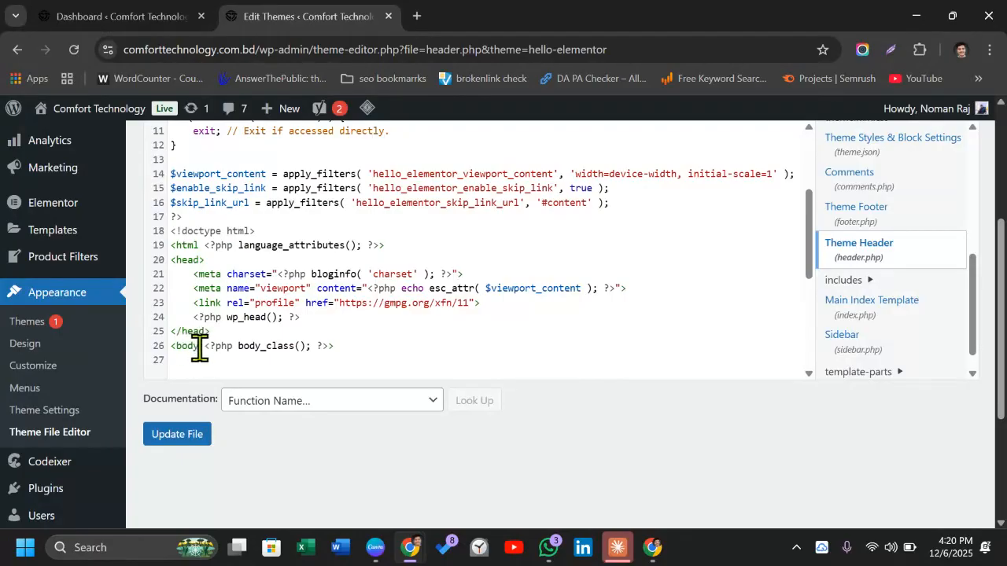
left_click(348, 319)
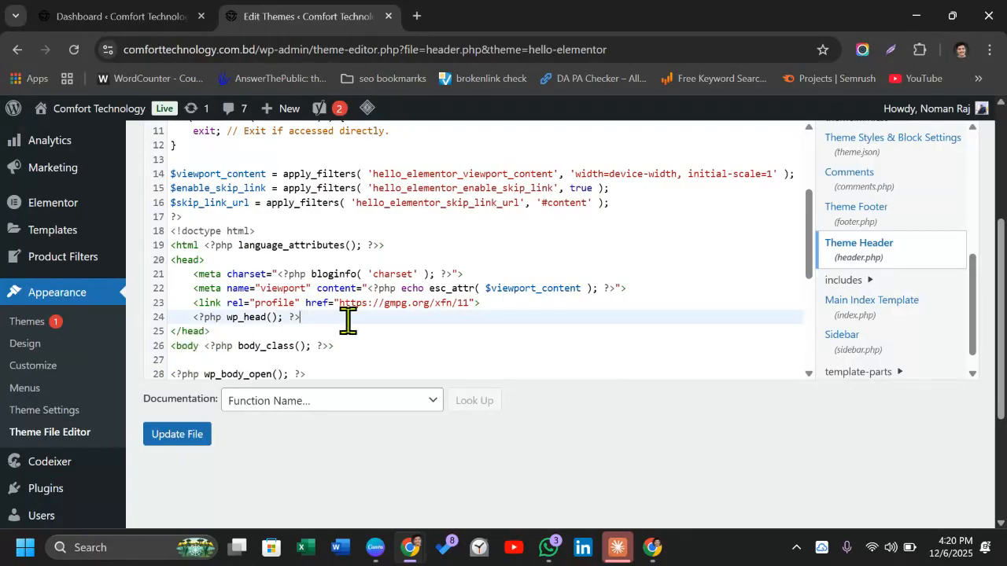
key("Return")
type("<meta name=\"google-site-verification\" content=\"FURWr127xkeNBhJ9mArfOQ9ZYnmnr5R_27KJcCIksAU\" />")
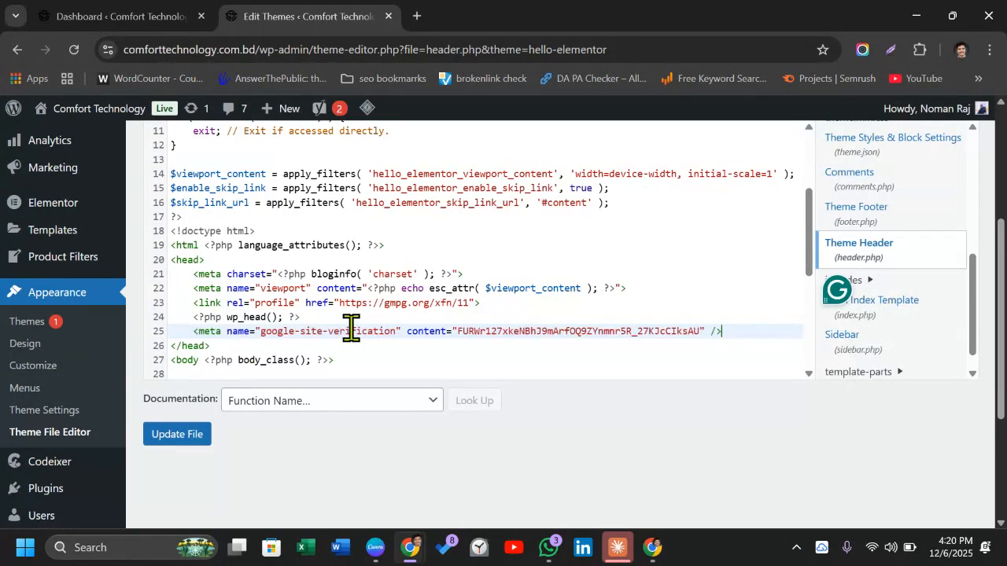
left_click(180, 437)
left_click(181, 437)
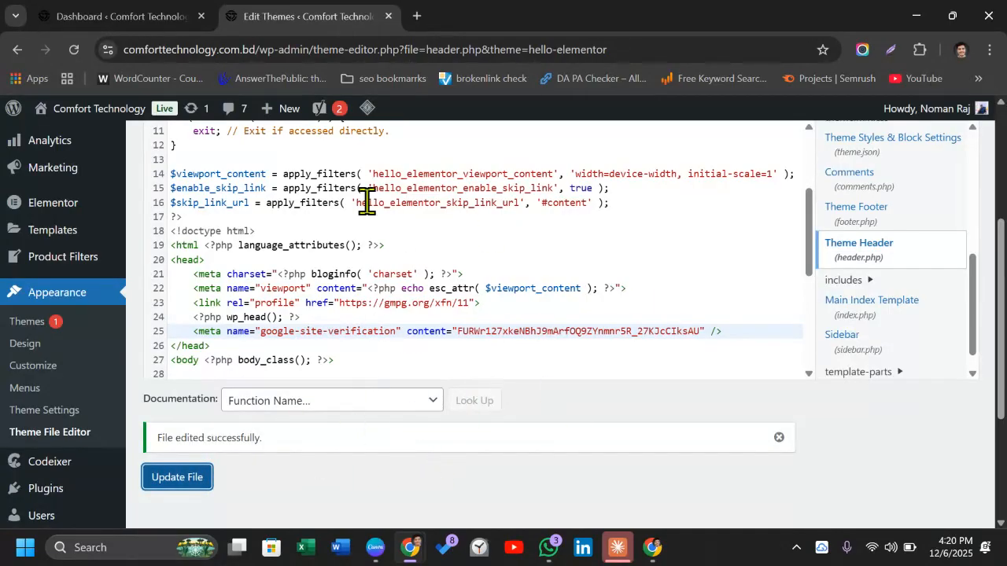
- Return to Search Console, verify ownership with the HTML tag, and go to the new property
left_click(656, 550)
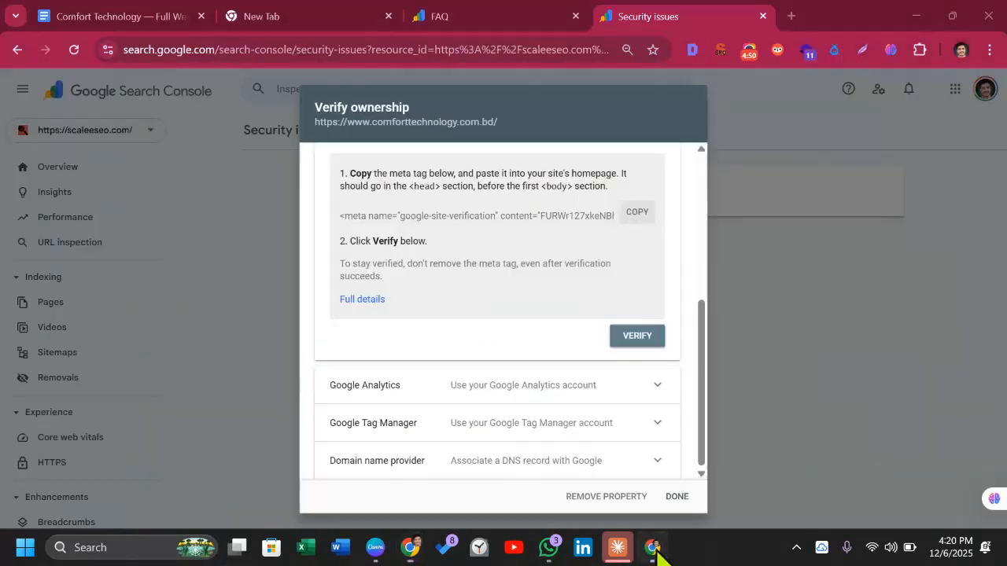
left_click(634, 338)
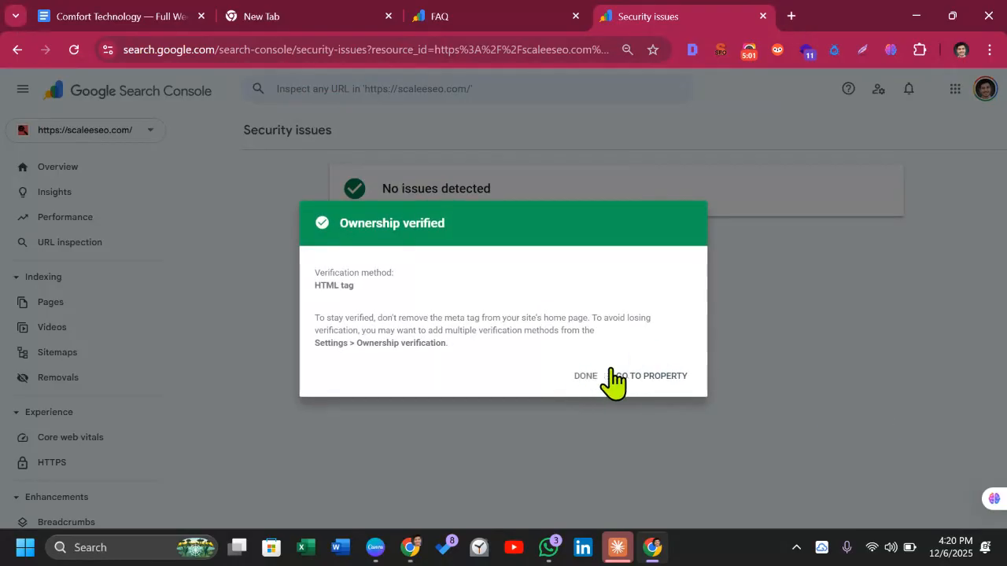
left_click(675, 384)
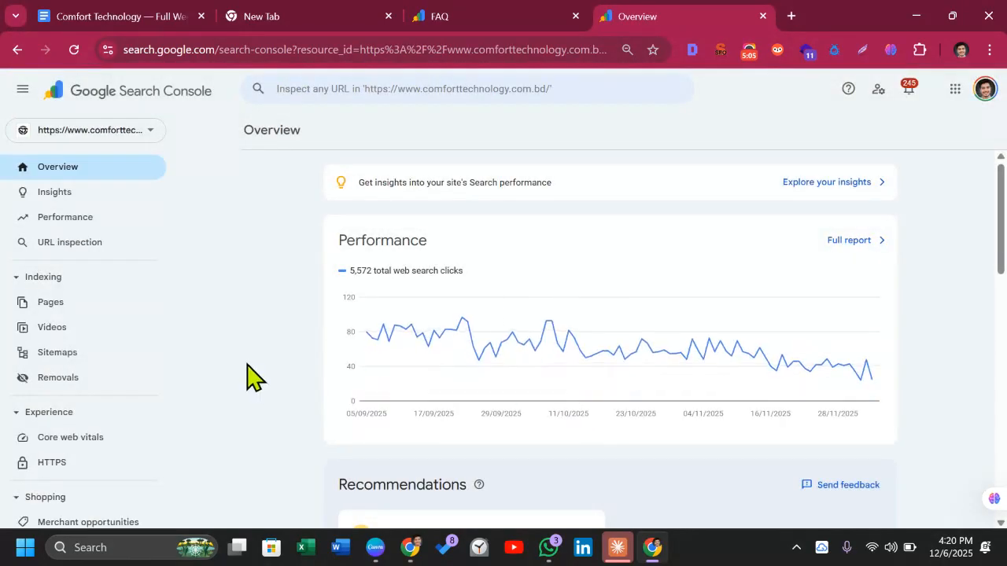
- Open the property's Performance report and set its date range to the last 16 months
left_click(82, 222)
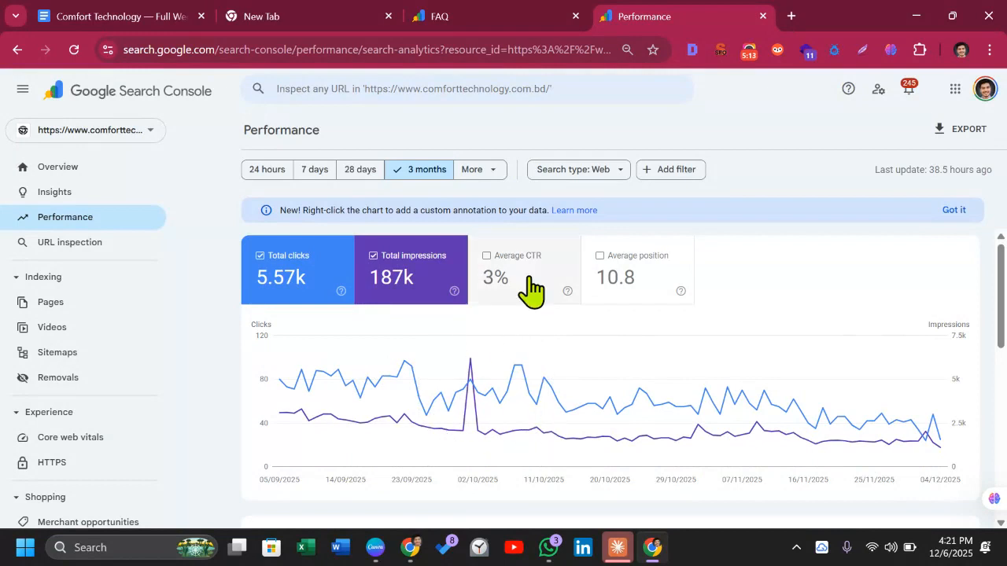
left_click(476, 169)
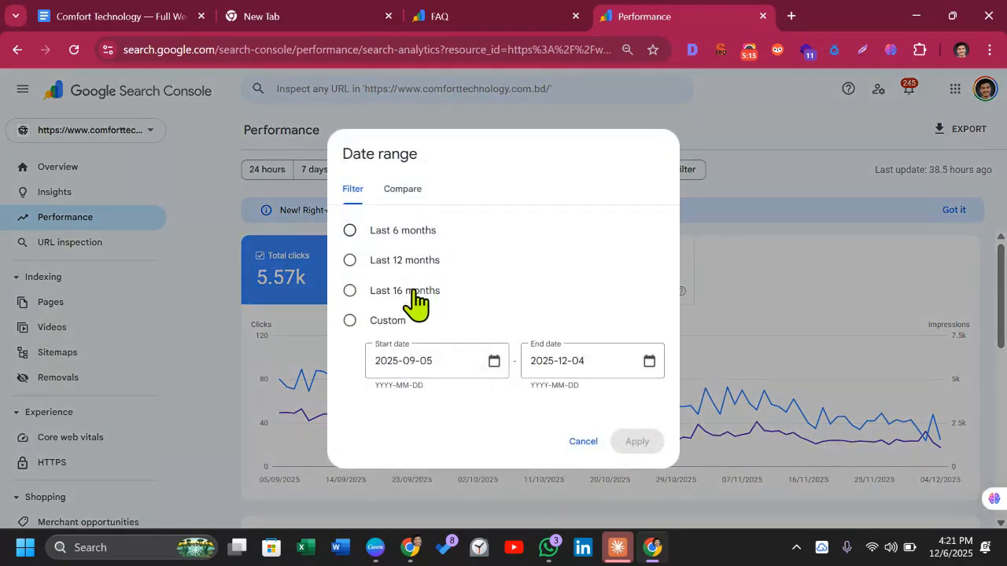
left_click(349, 291)
left_click(639, 442)
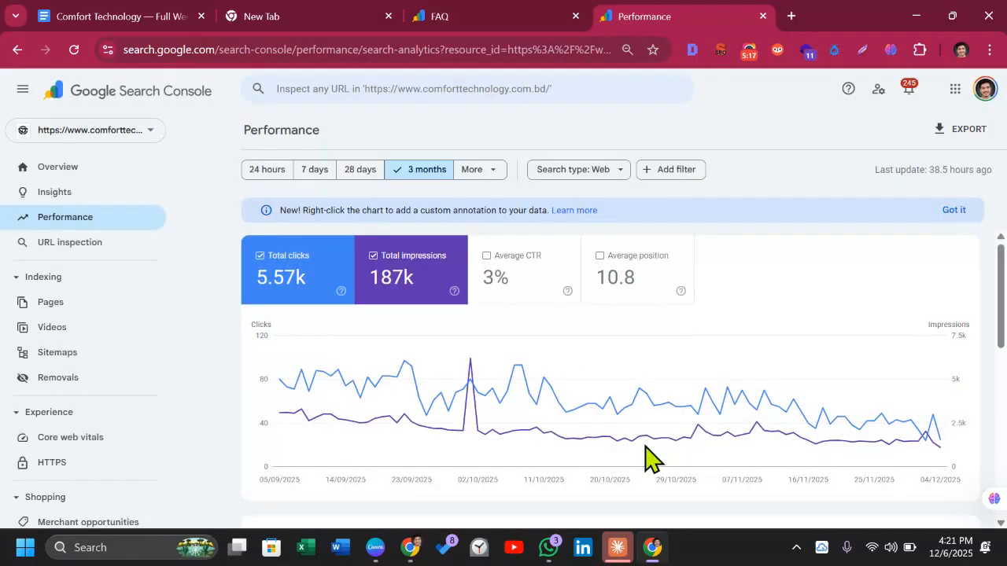